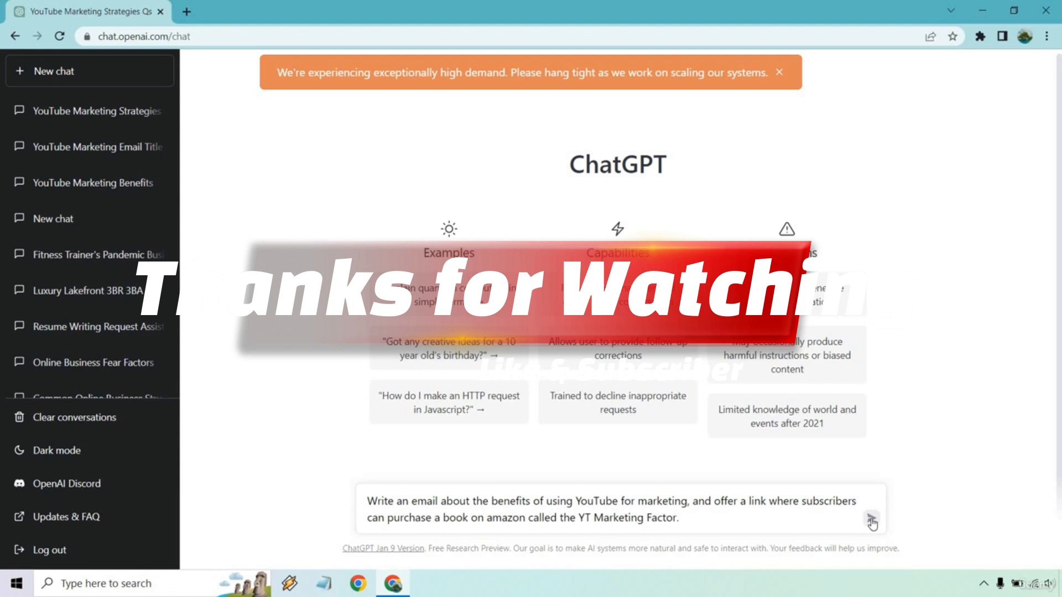
Send the prepared prompt requesting an email about YouTube marketing benefits with a purchase link for the YT Marketing Factor book
left_click(870, 518)
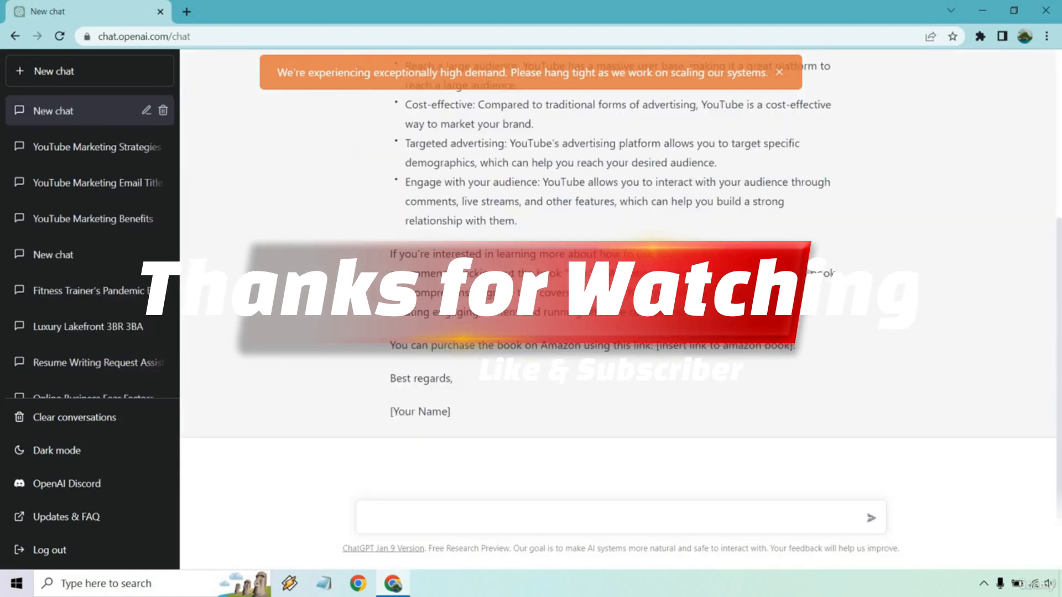
scroll(1050, 307, "up", 5)
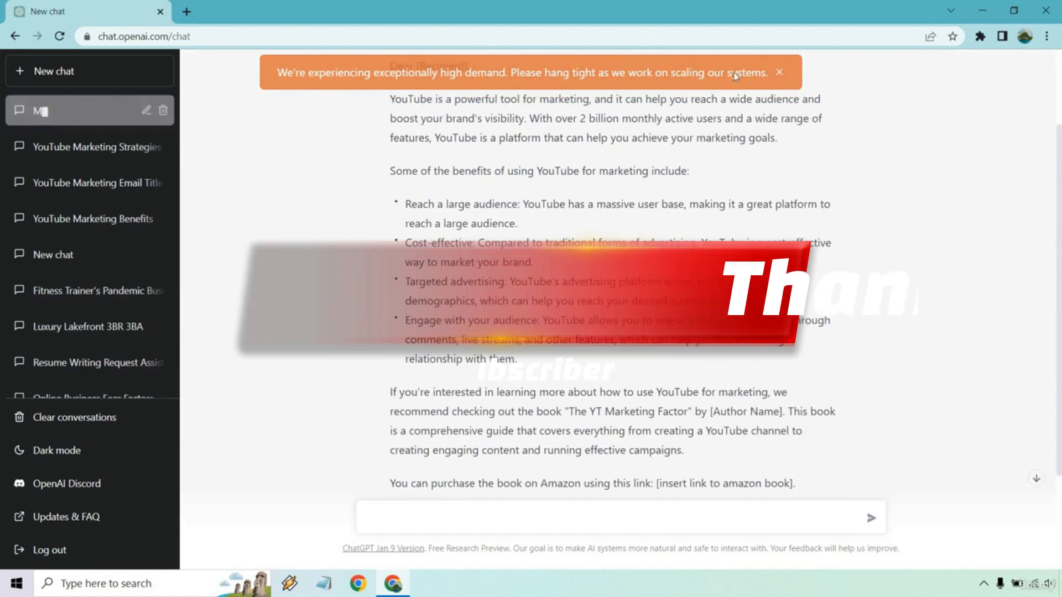
scroll(970, 282, "up", 2)
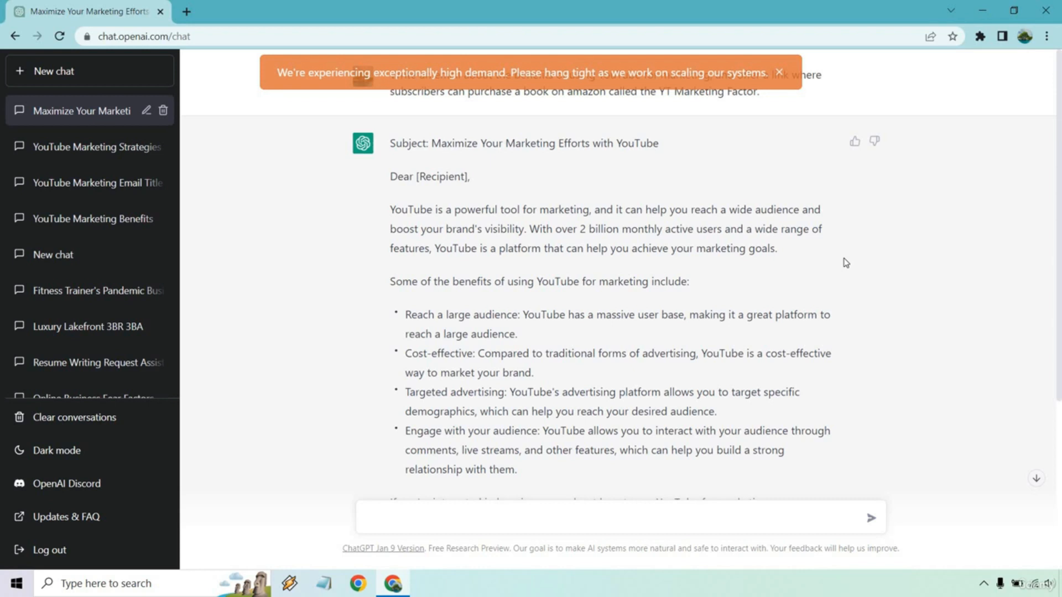
Read through the generated email from the subject line to the sign-off, checking the benefits listed and the placeholders
scroll(936, 278, "down", 2)
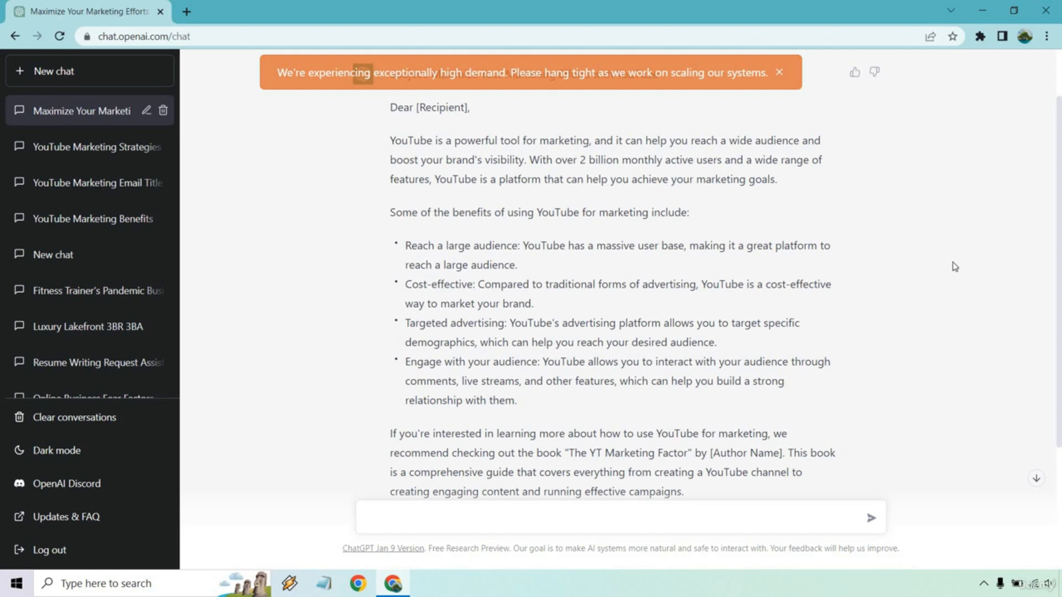
scroll(955, 266, "down", 1)
scroll(954, 267, "down", 1)
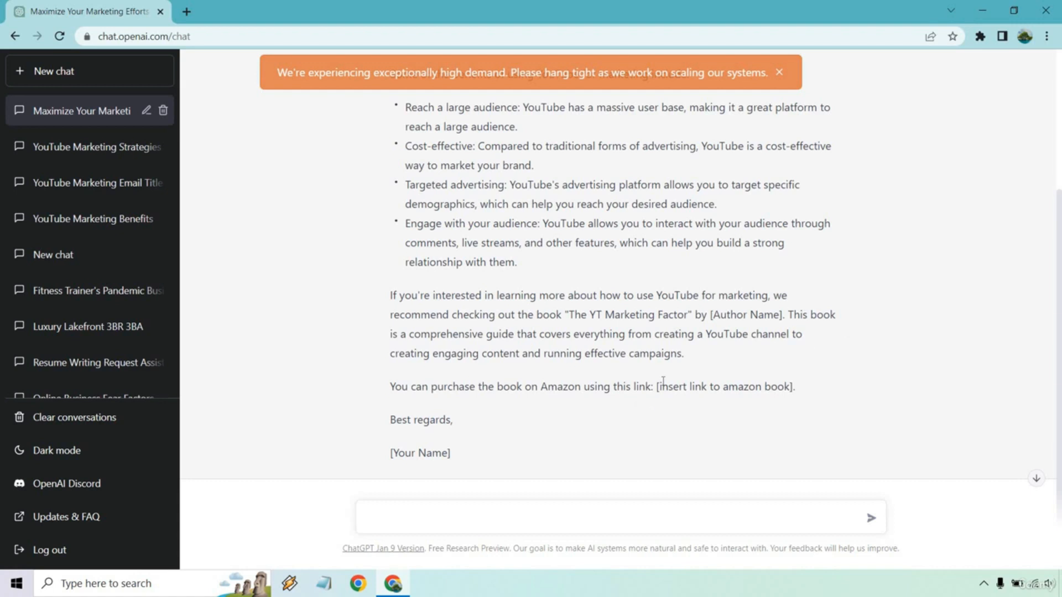
scroll(921, 291, "down", 1)
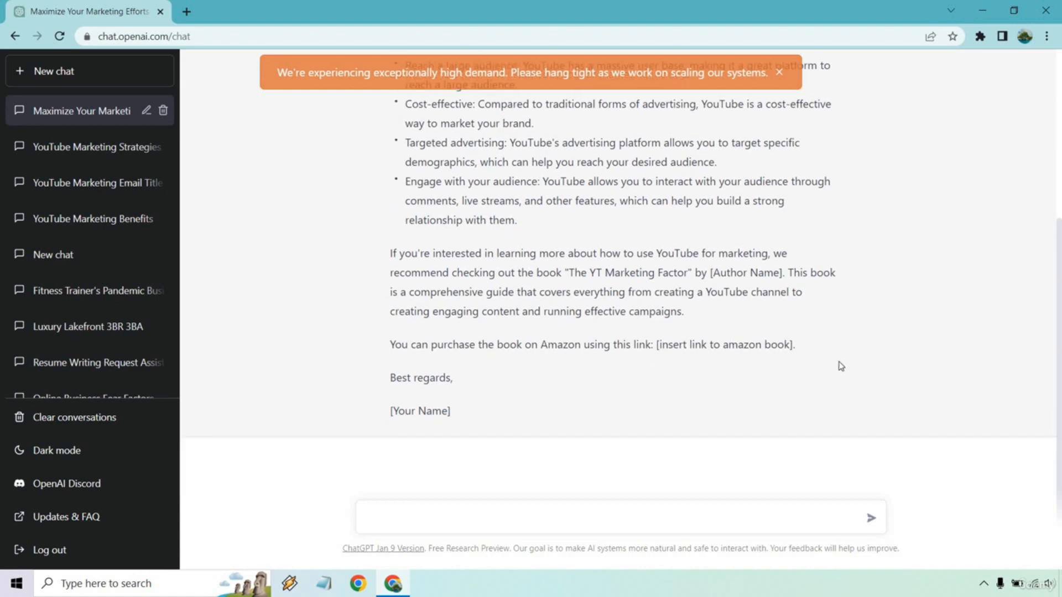
scroll(942, 347, "up", 5)
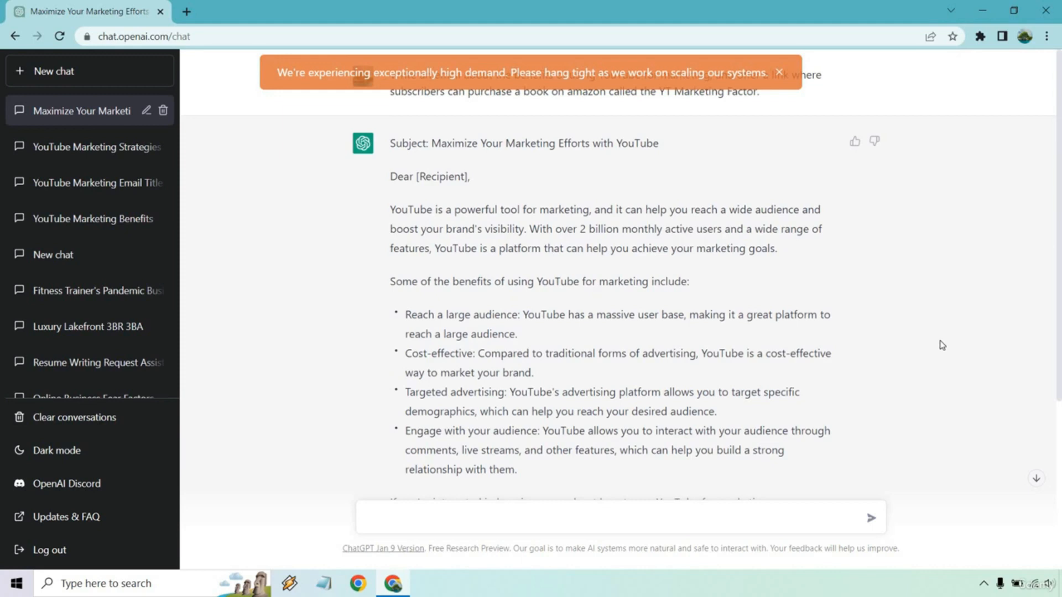
scroll(920, 275, "down", 1)
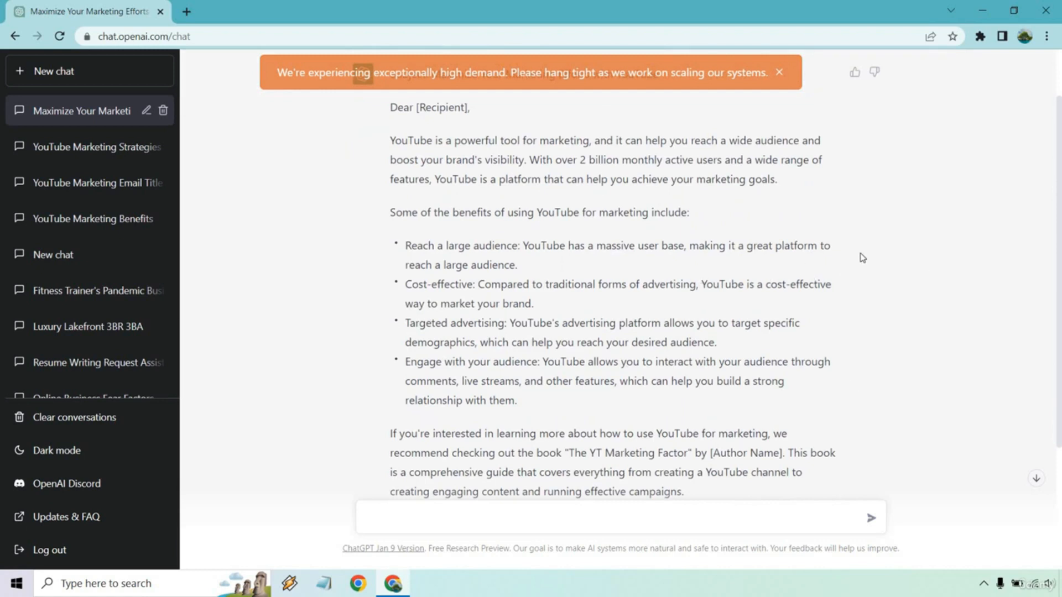
Send the follow-up prompt "Give me more benefits of using YouTube for marketing." in the same conversation
left_click(476, 517)
type("Give me more benefits of using YouTube for marketing.")
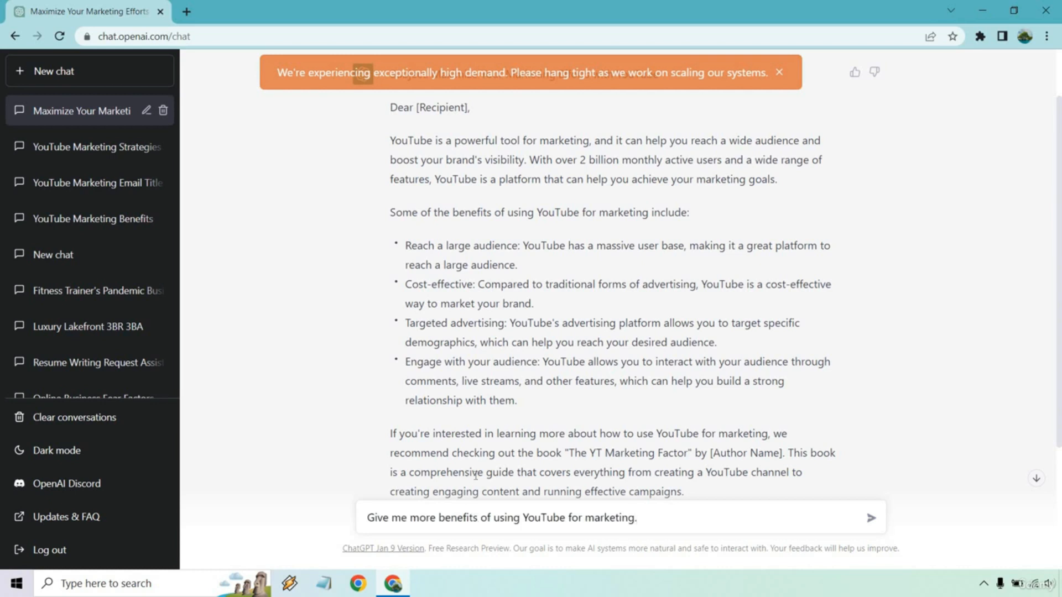
scroll(929, 320, "down", 3)
scroll(916, 324, "up", 4)
left_click_drag(517, 429, 429, 284)
left_click(429, 284)
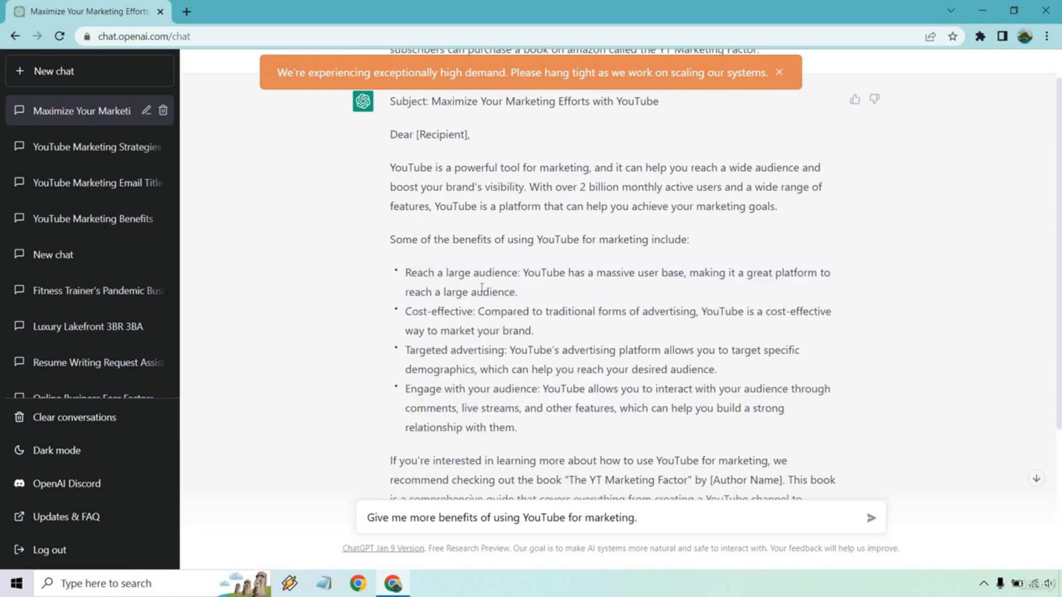
scroll(524, 308, "down", 3)
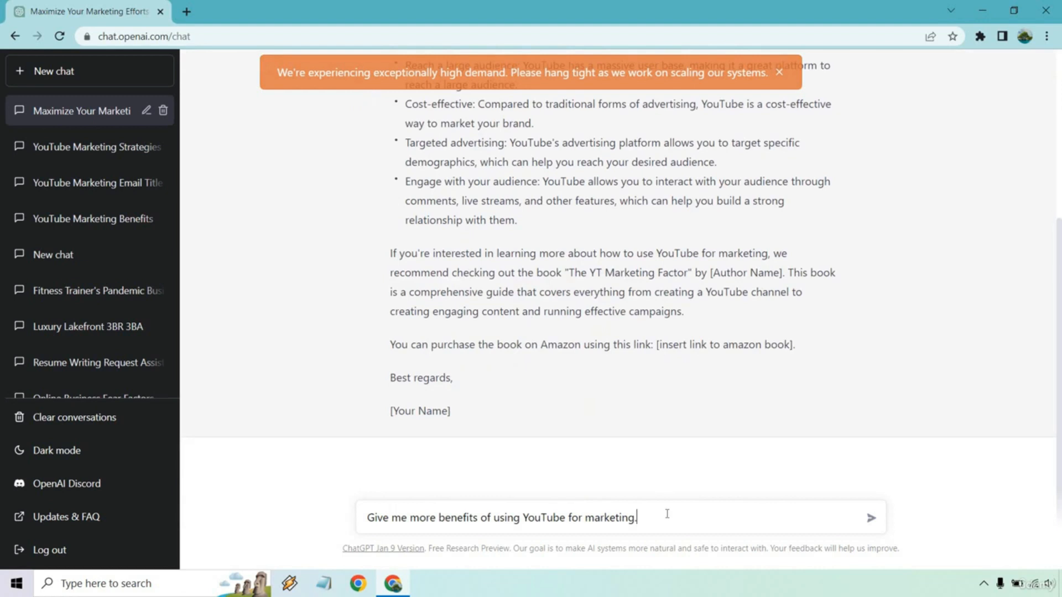
key("Return")
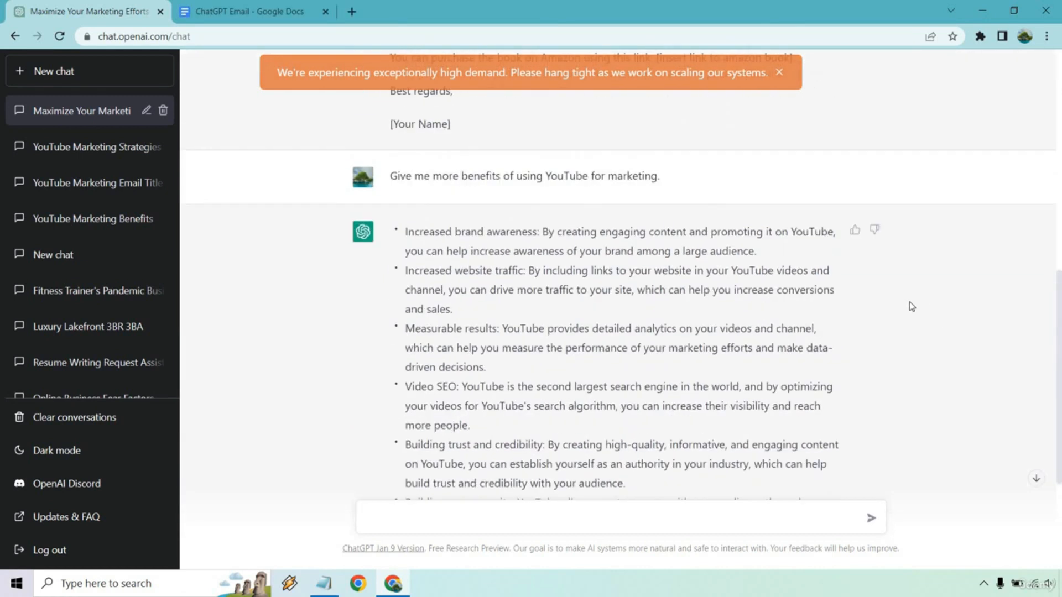
Copy the full list of additional benefits, from "Increased brand awareness" through the final "Cost-effective" point
scroll(769, 299, "up", 8)
scroll(455, 241, "up", 2)
scroll(450, 237, "down", 11)
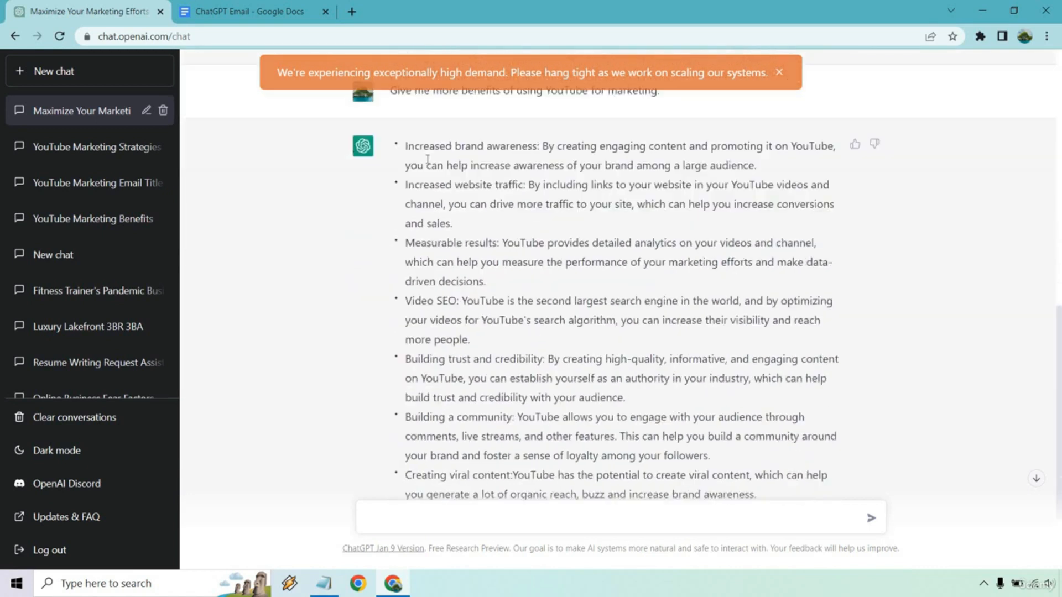
left_click_drag(406, 145, 669, 443)
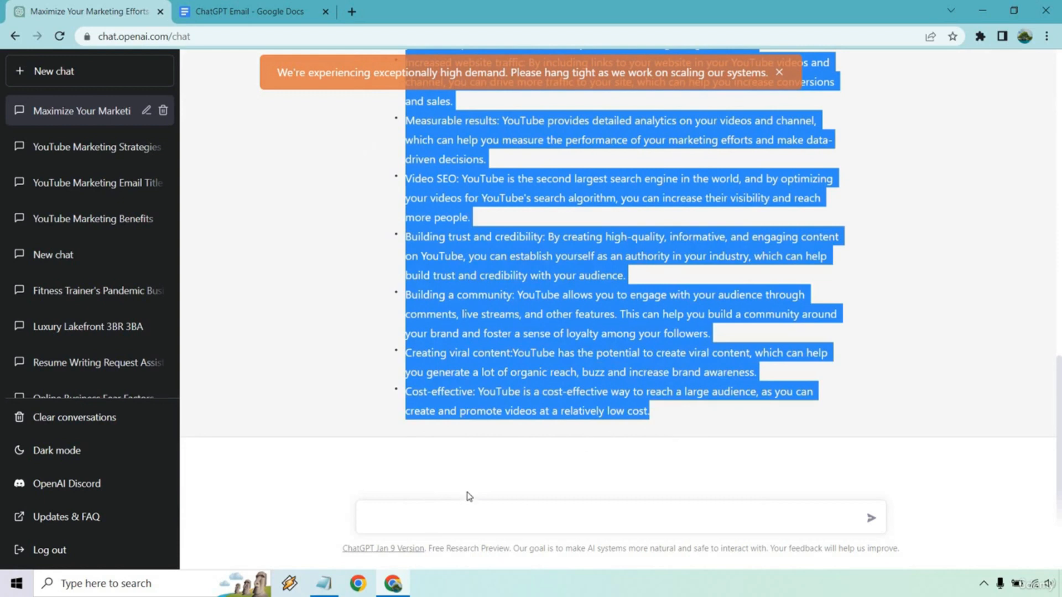
Switch to the ChatGPT Email document in Google Docs, paste the copied benefits after the "Engage with your audience" paragraph and remove surplus blank lines
key("ctrl+Tab")
scroll(542, 268, "down", 1)
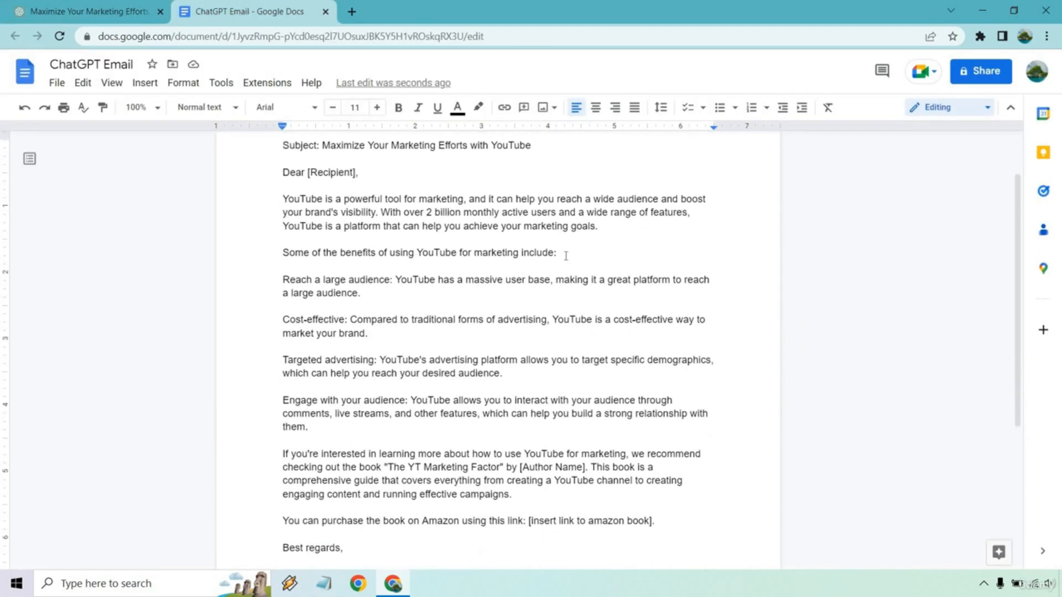
left_click_drag(556, 253, 283, 252)
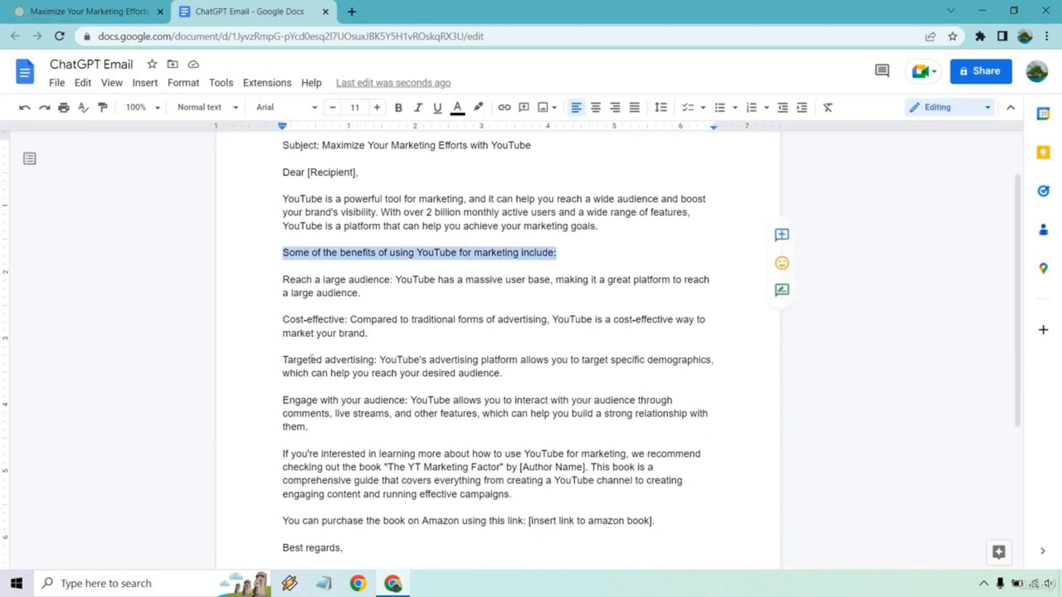
left_click(347, 430)
key("Return")
key("Return")
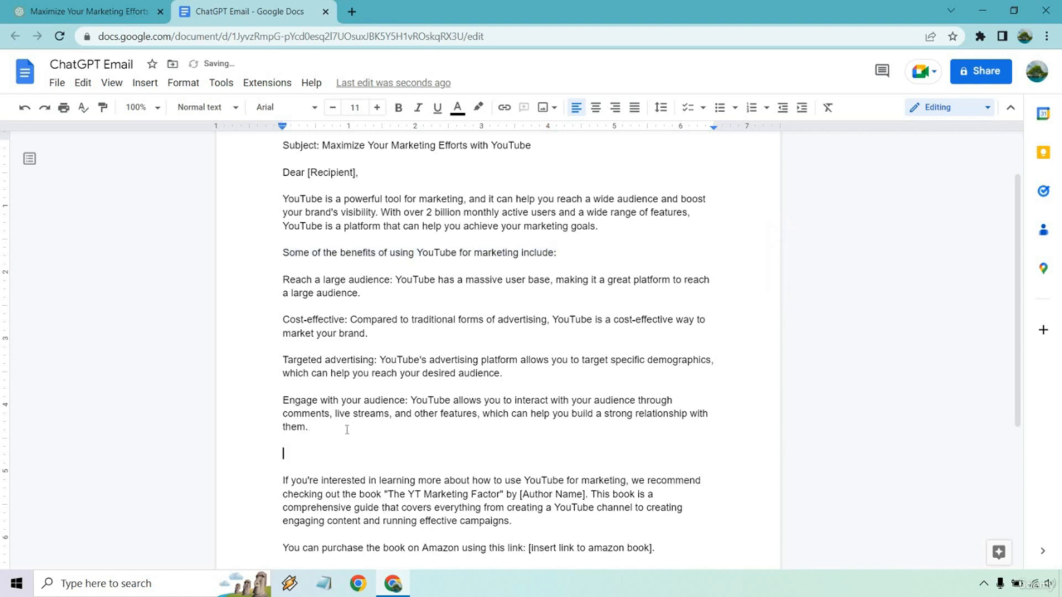
key("ctrl+v")
key("BackSpace")
key("BackSpace")
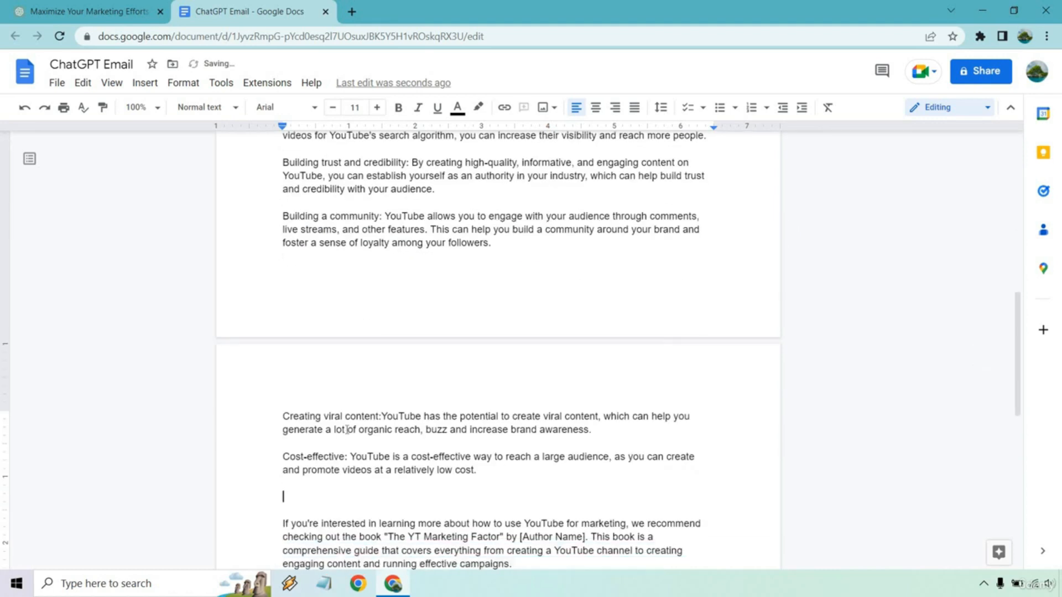
key("BackSpace")
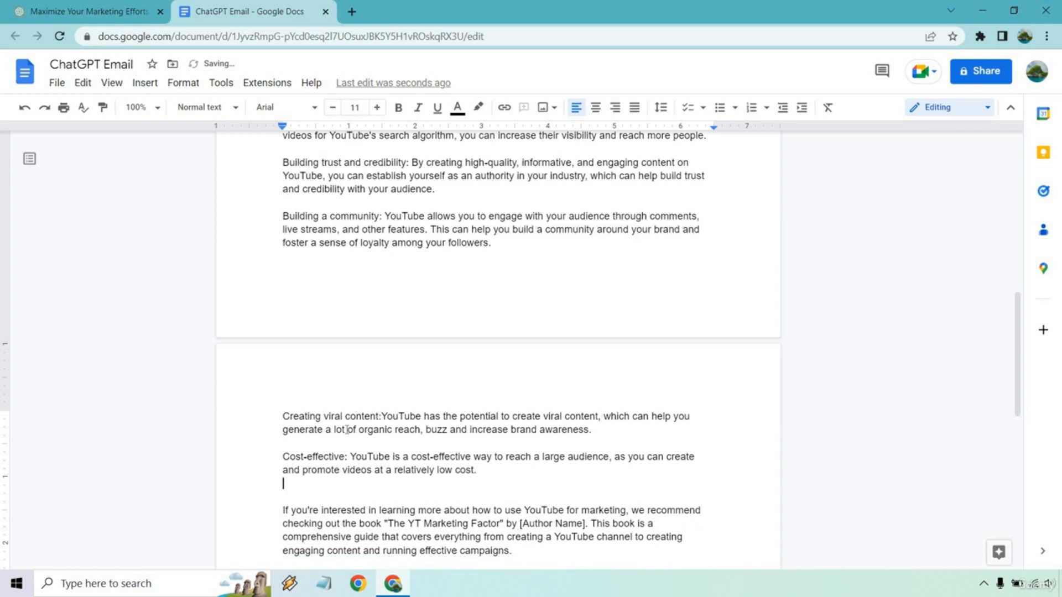
key("BackSpace")
Make the line "Some of the benefits of using YouTube for marketing include:" and the "Subject:" label bold
scroll(347, 429, "up", 12)
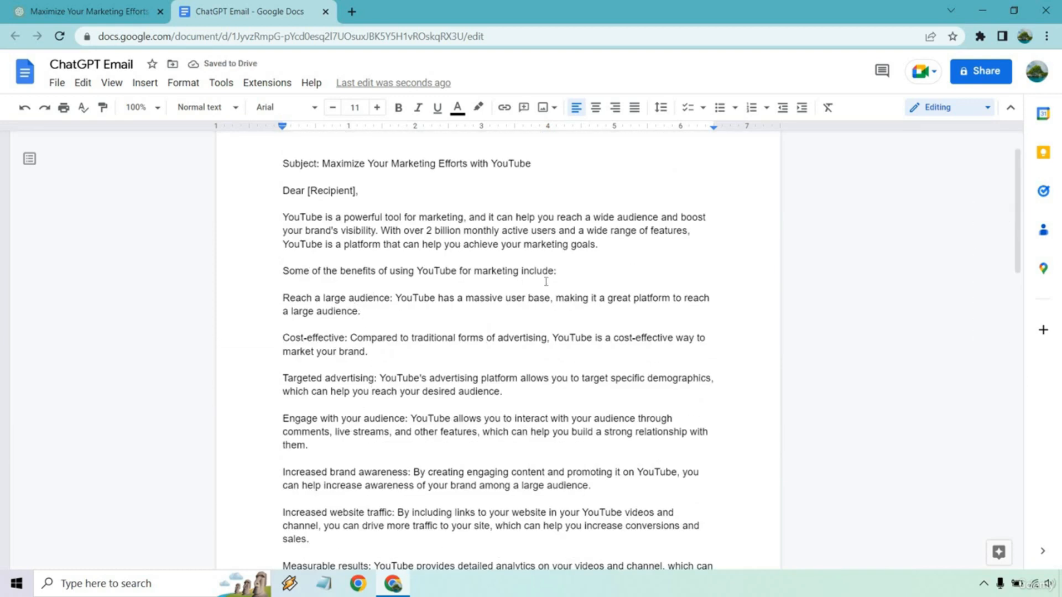
left_click_drag(570, 271, 283, 272)
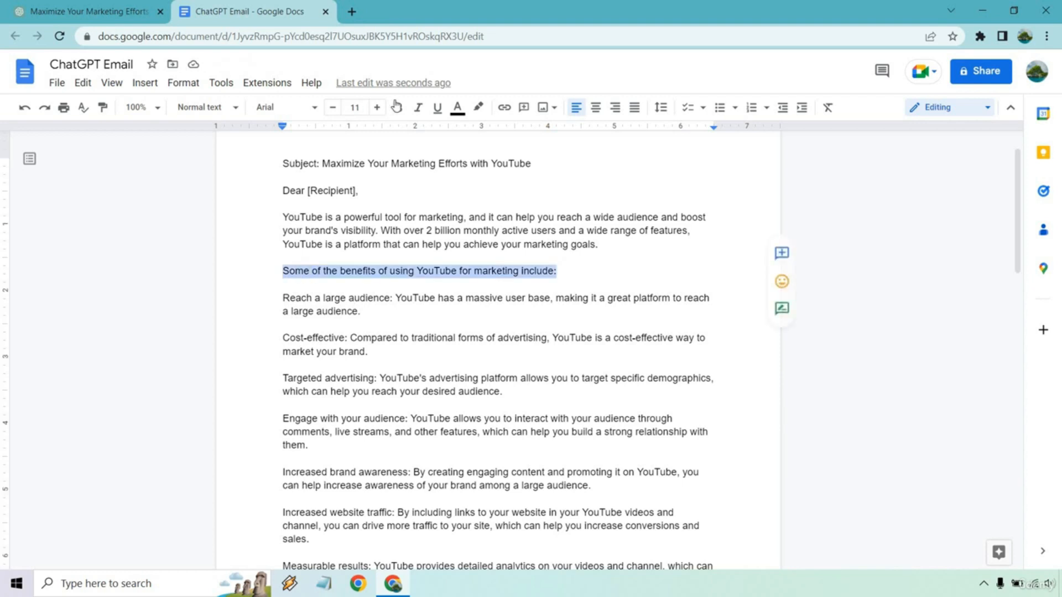
key("ctrl+b")
left_click(292, 170)
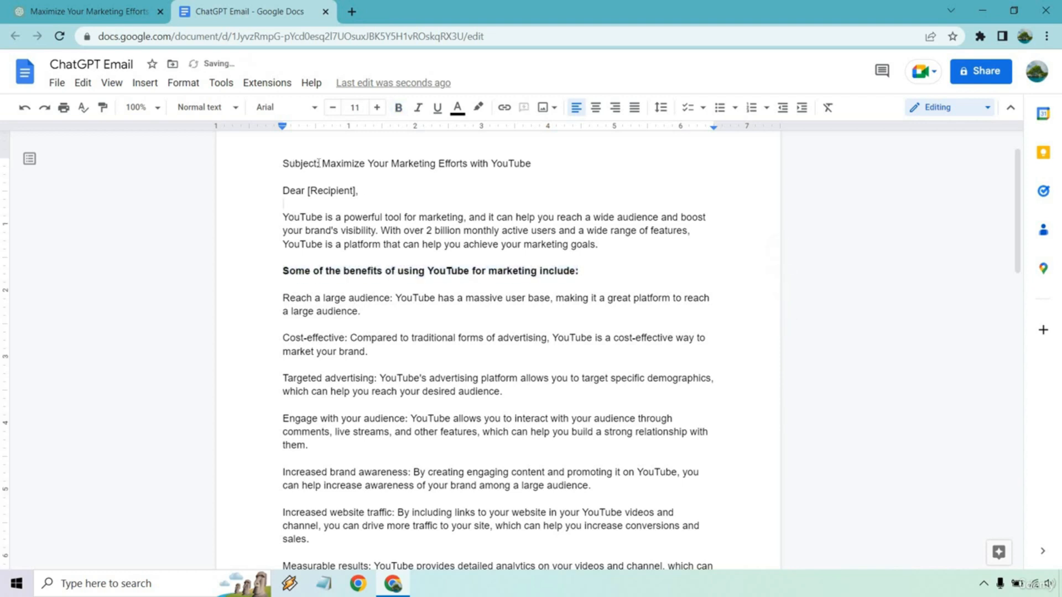
double_click(316, 164)
left_click(398, 108)
Delete the "Dear [Recipient]," greeting and its extra blank line below the subject
left_click(365, 190)
left_click_drag(264, 191, 264, 191)
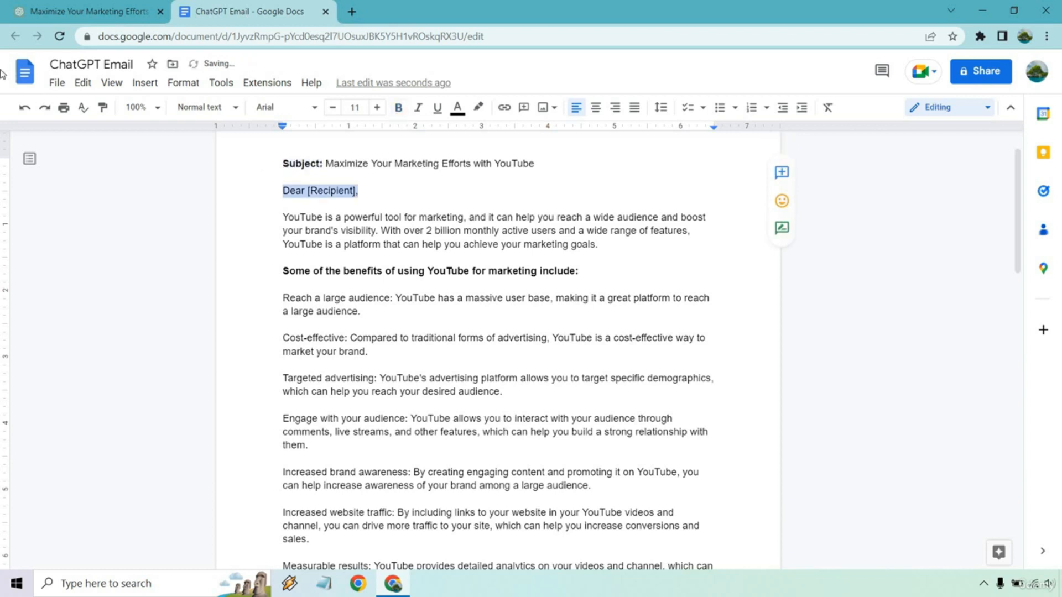
key("Delete")
key("Delete")
key("Delete")
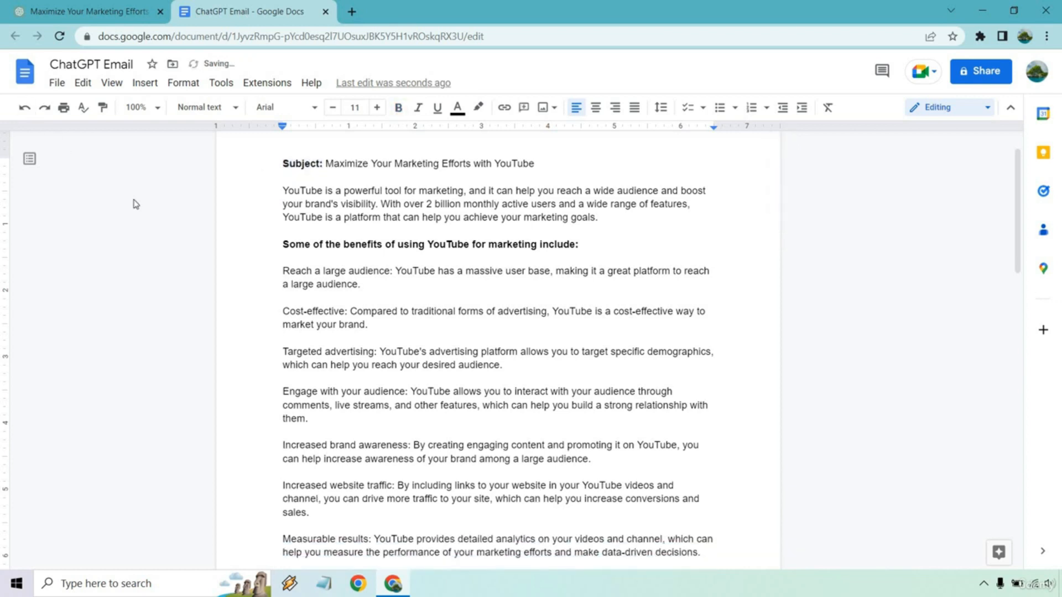
Delete the "Reach a large audience" paragraph and the empty space it leaves below the benefits heading
left_click_drag(374, 285, 283, 275)
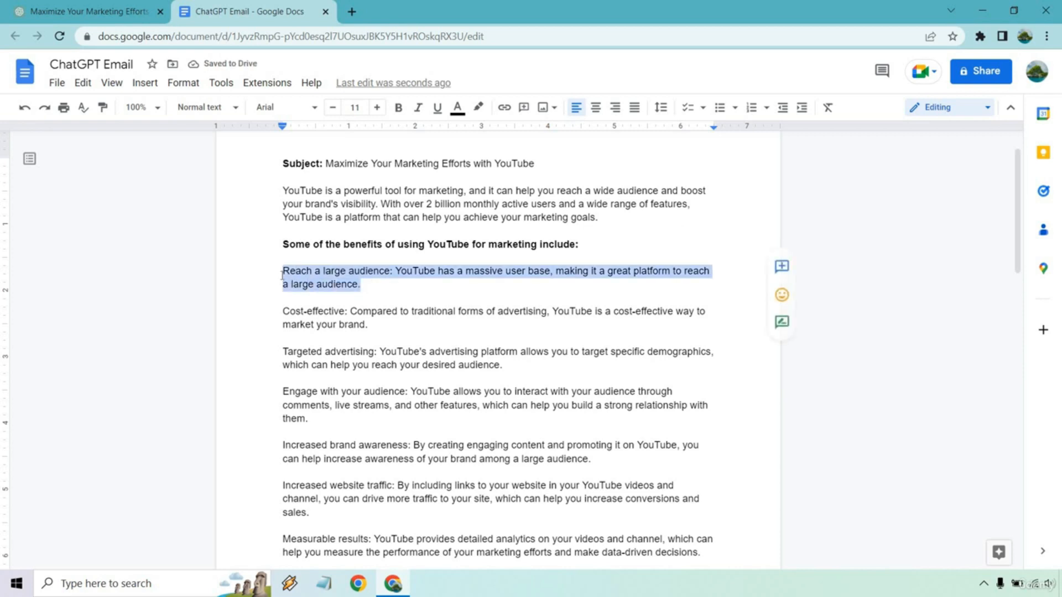
key("Delete")
key("Delete")
key("Delete")
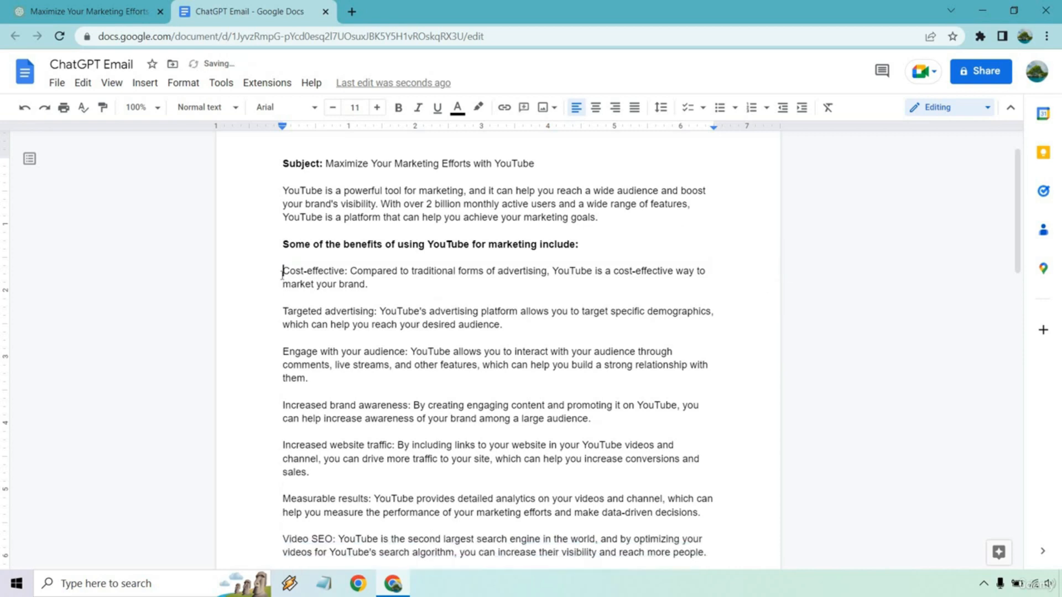
Delete the "Measurable results" paragraph from the benefits, along with the leftover blank line
scroll(364, 311, "down", 2)
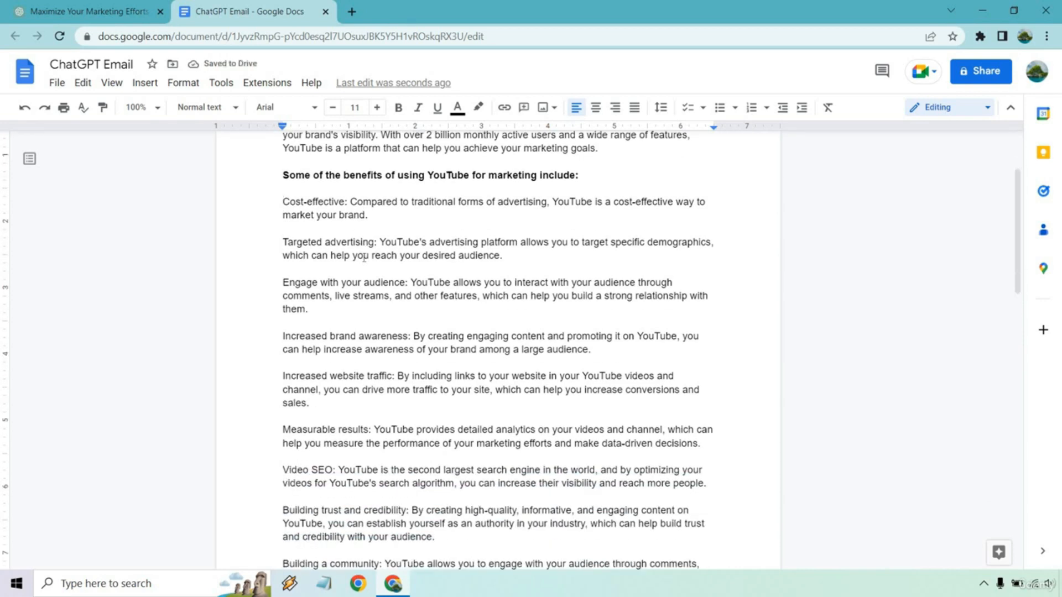
scroll(364, 258, "down", 3)
scroll(364, 257, "up", 2)
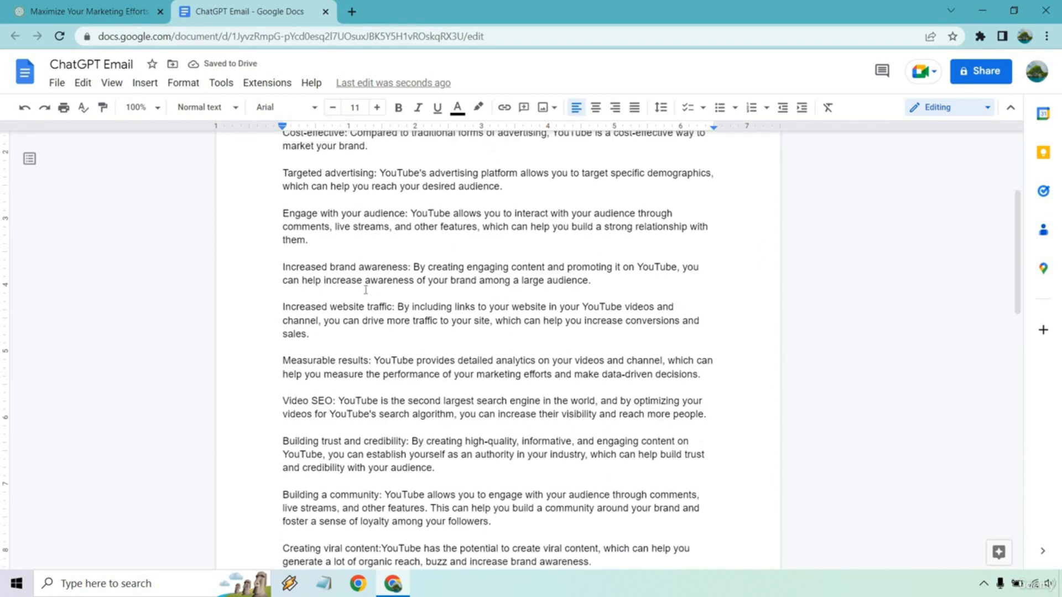
scroll(709, 316, "down", 2)
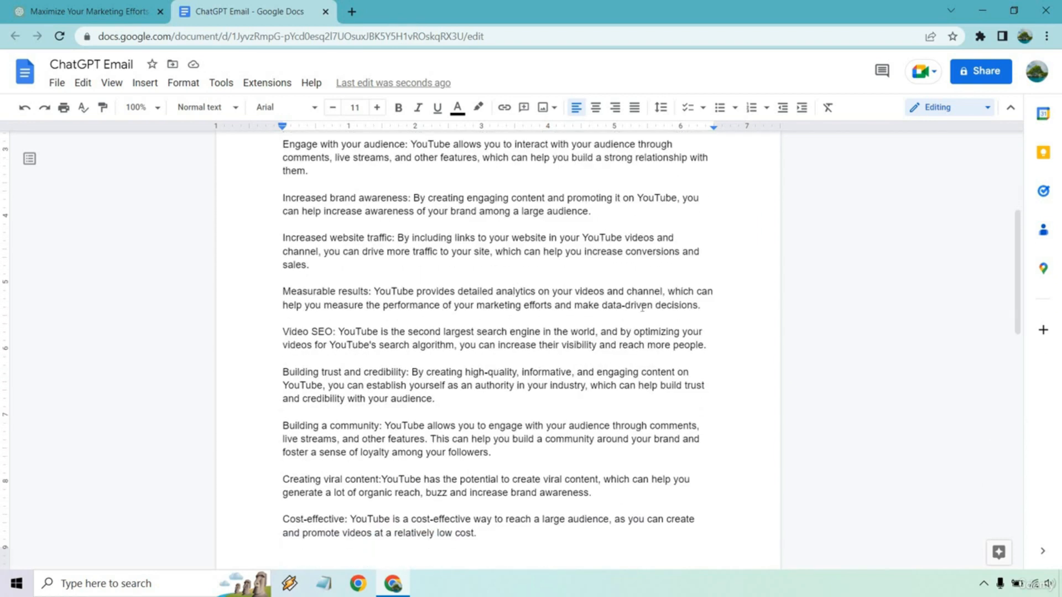
left_click_drag(710, 302, 264, 275)
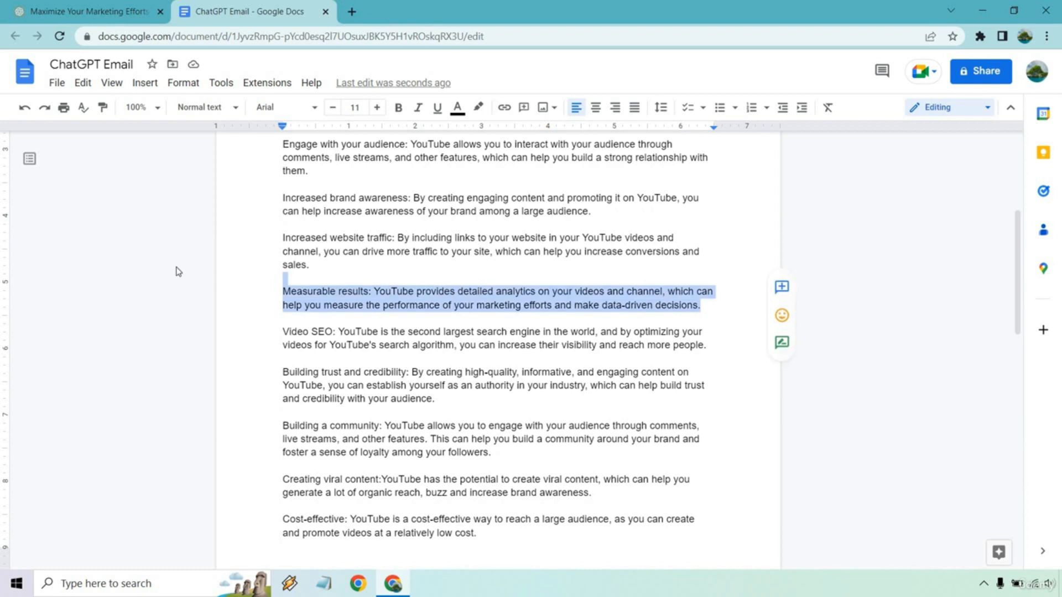
key("BackSpace")
key("BackSpace")
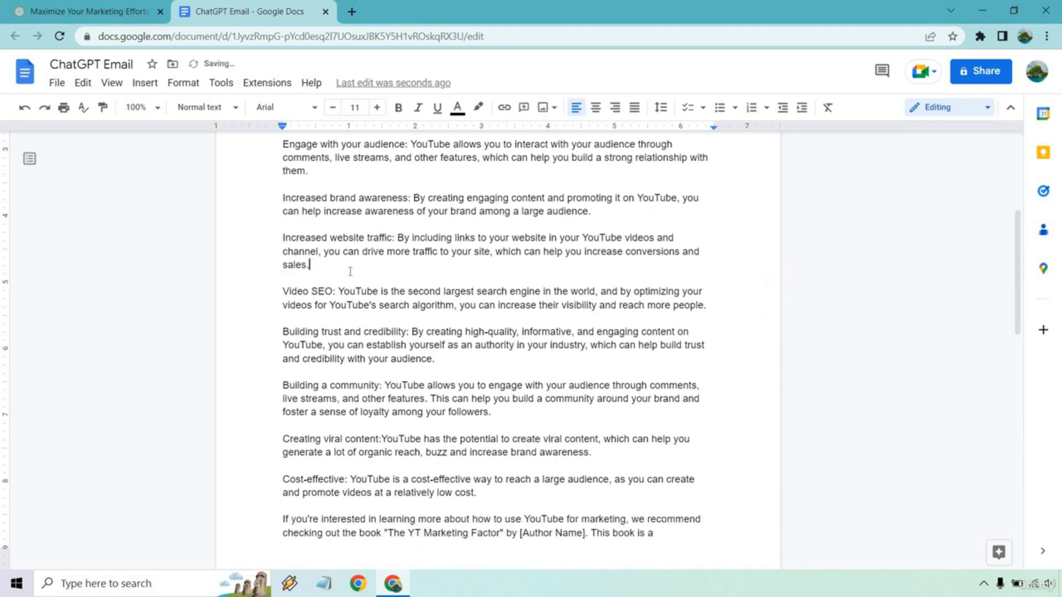
Delete the "Video SEO" paragraph and the blank line it leaves above "Building trust and credibility"
left_click(717, 302)
left_click_drag(717, 302, 220, 292)
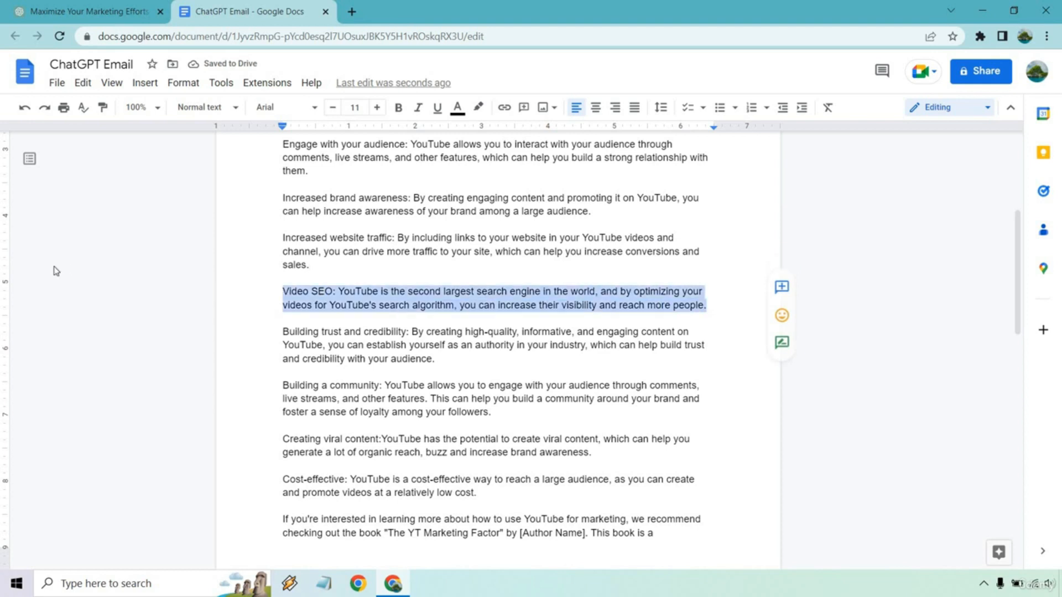
key("BackSpace")
key("BackSpace")
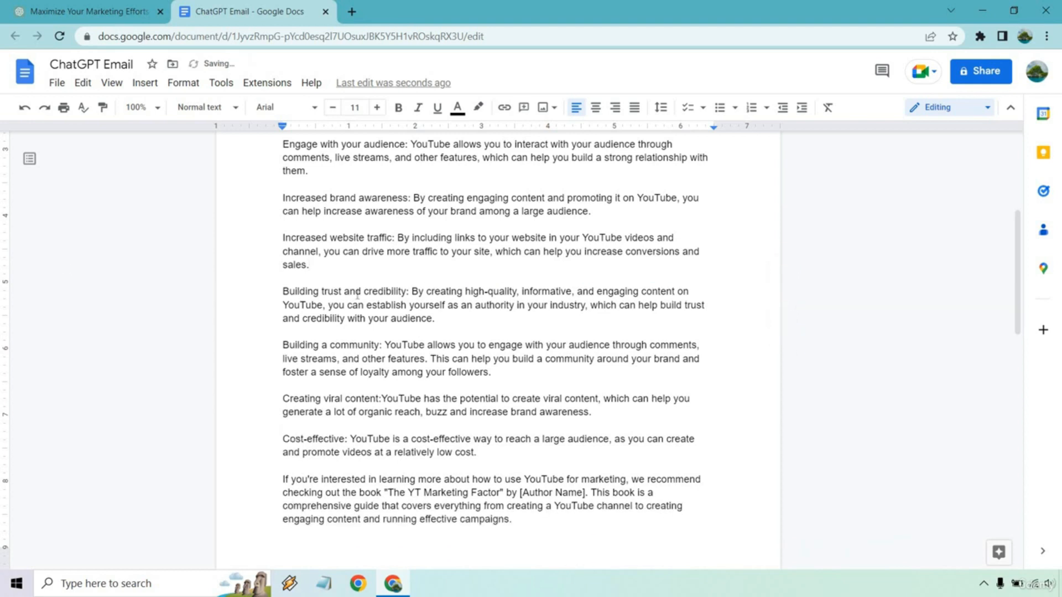
Insert the missing space after the colon in "Creating viral content:" in the benefits list
scroll(365, 278, "down", 1)
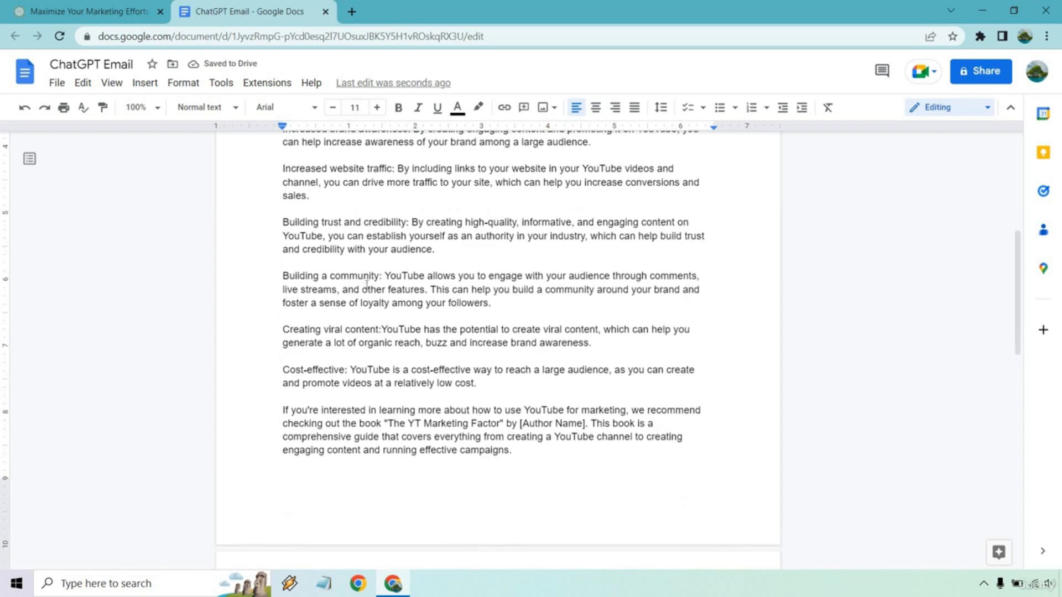
left_click(381, 330)
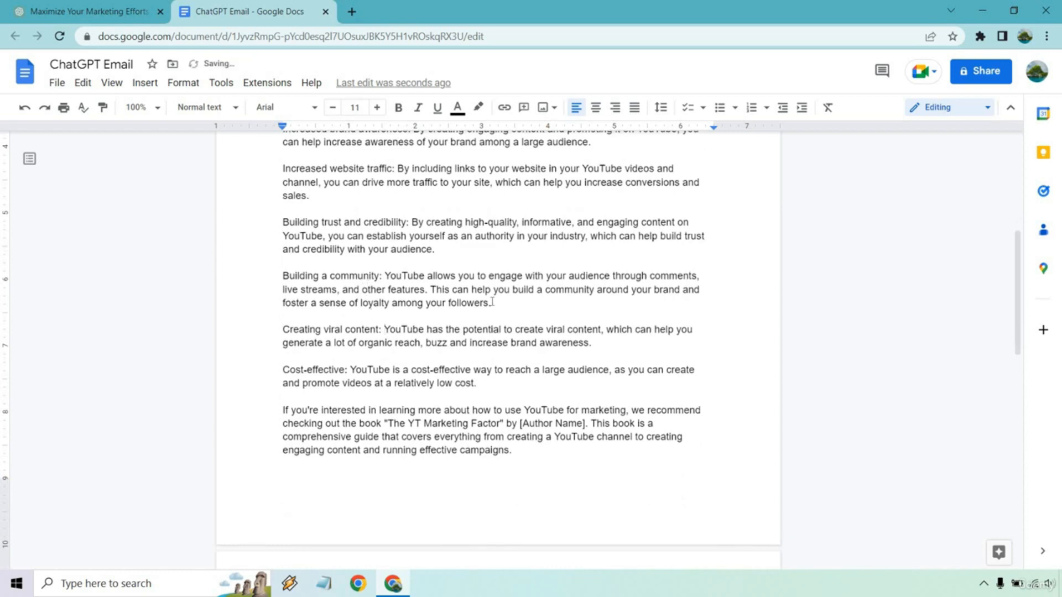
Delete the second "Cost-effective" paragraph at the end of the benefits, along with the blank line it leaves
scroll(332, 258, "up", 2)
scroll(332, 258, "up", 1)
scroll(502, 456, "down", 2)
left_click_drag(503, 457, 254, 442)
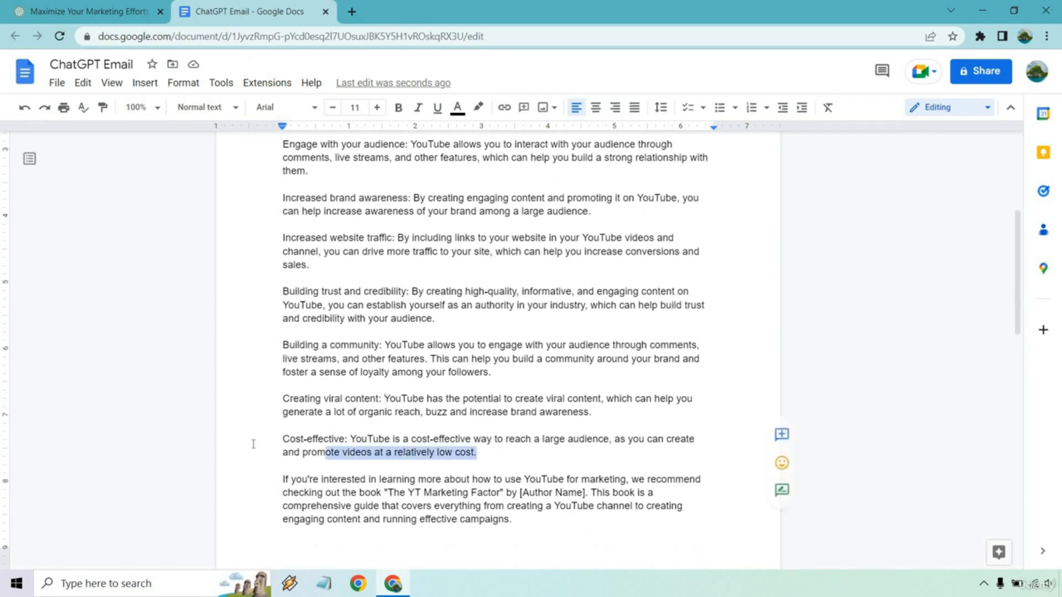
key("BackSpace")
key("BackSpace")
key("BackSpace")
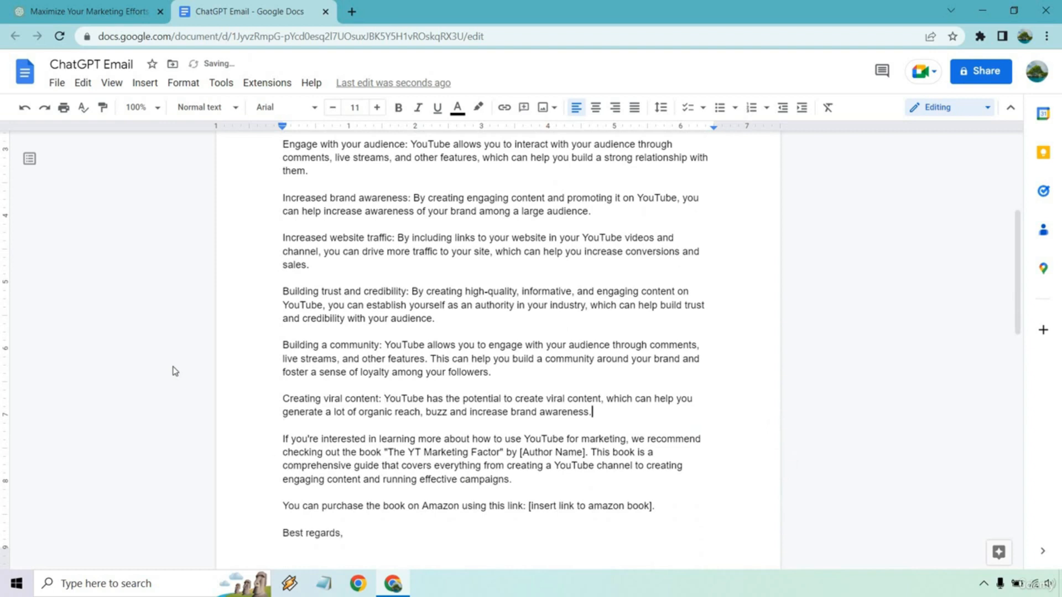
Replace the [Your Name] placeholder below "Best regards," with the sender's first name
scroll(746, 344, "up", 4)
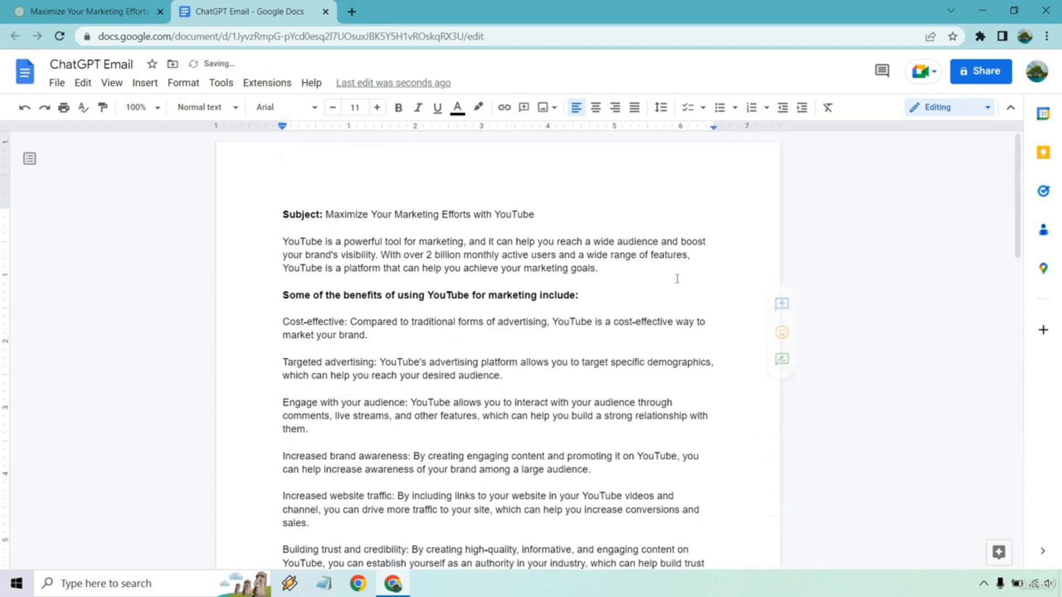
scroll(677, 278, "down", 9)
scroll(679, 282, "down", 5)
scroll(678, 282, "up", 7)
scroll(451, 408, "down", 3)
left_click_drag(352, 479, 265, 481)
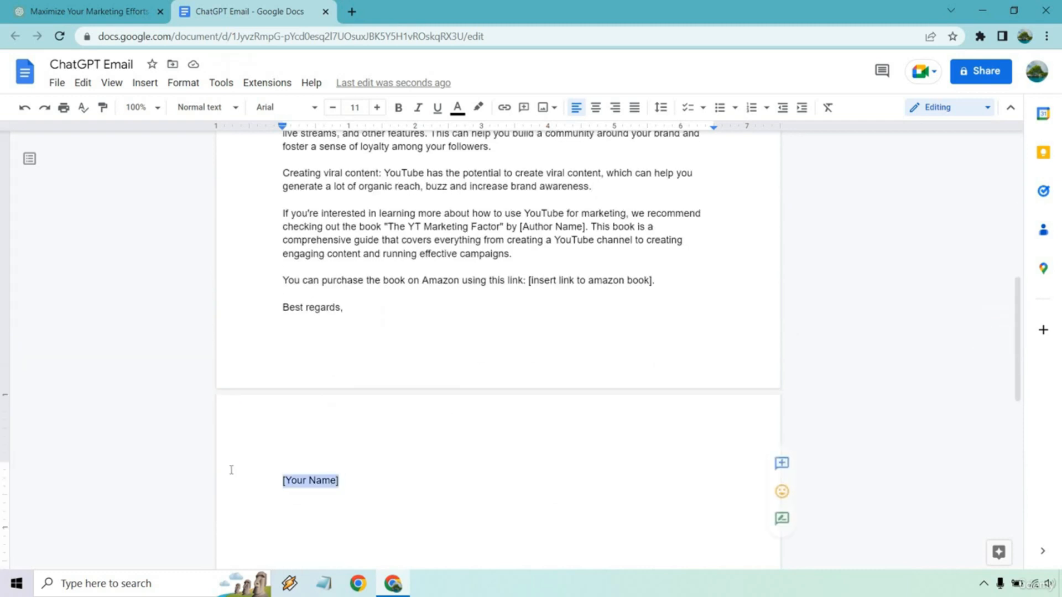
type("James")
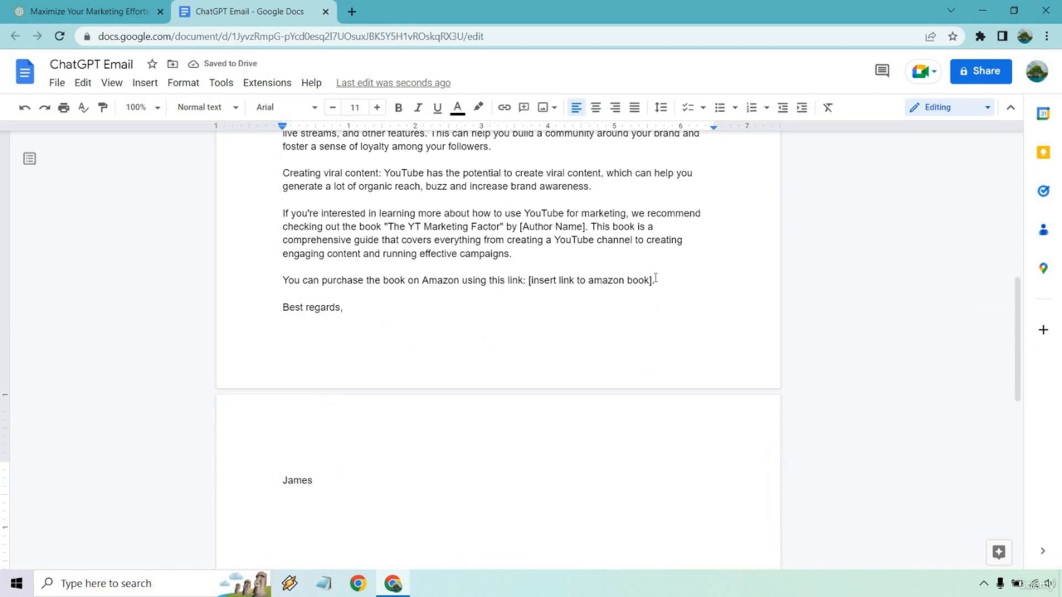
Review the edited email from subject line to sign-off, checking the Amazon link placeholder and the opening paragraph
left_click_drag(652, 280, 528, 280)
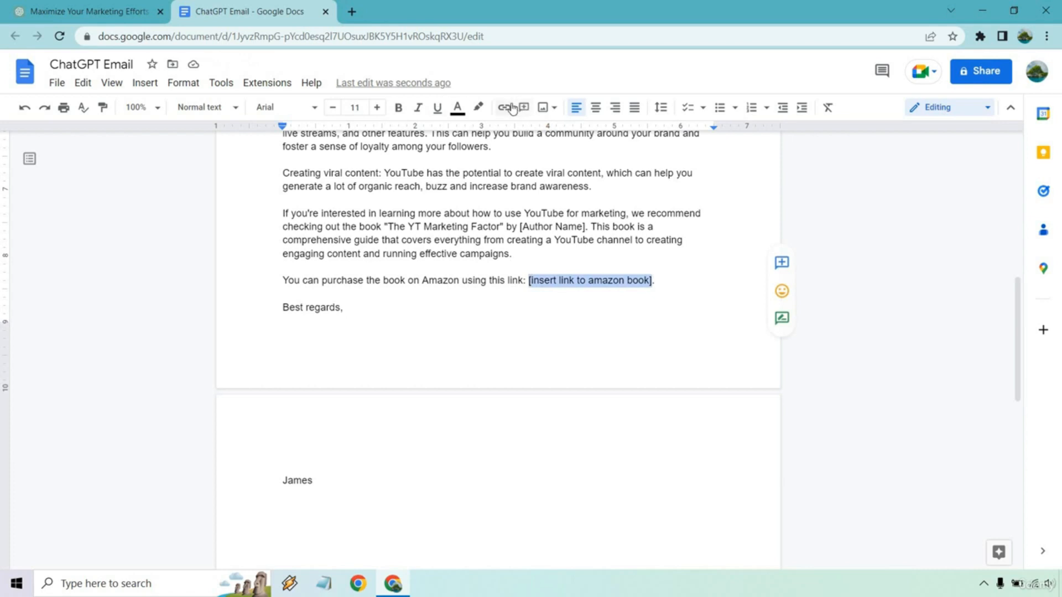
left_click(691, 269)
scroll(691, 273, "up", 8)
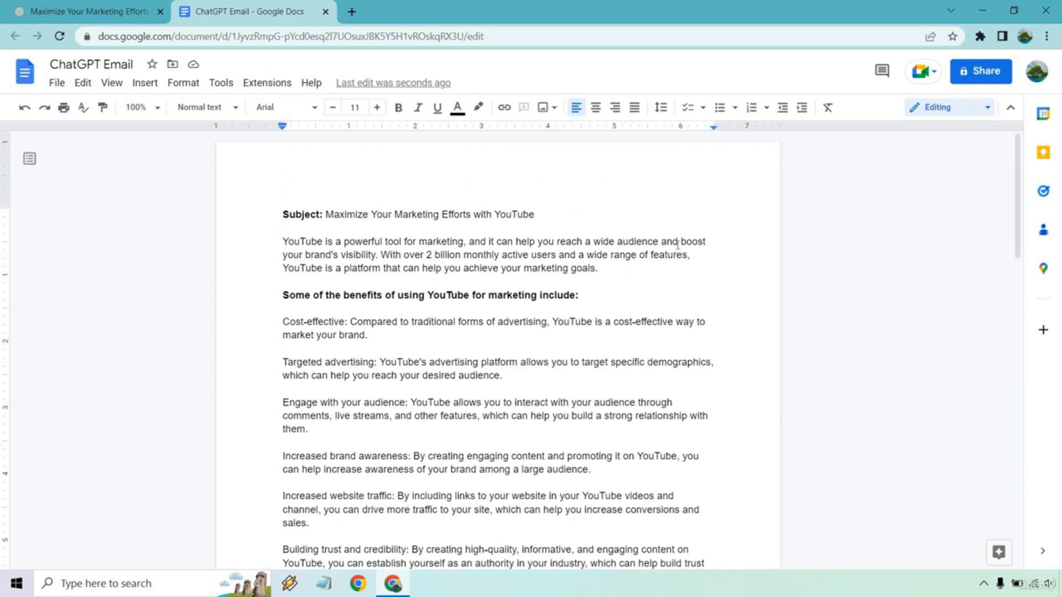
scroll(632, 223, "down", 2)
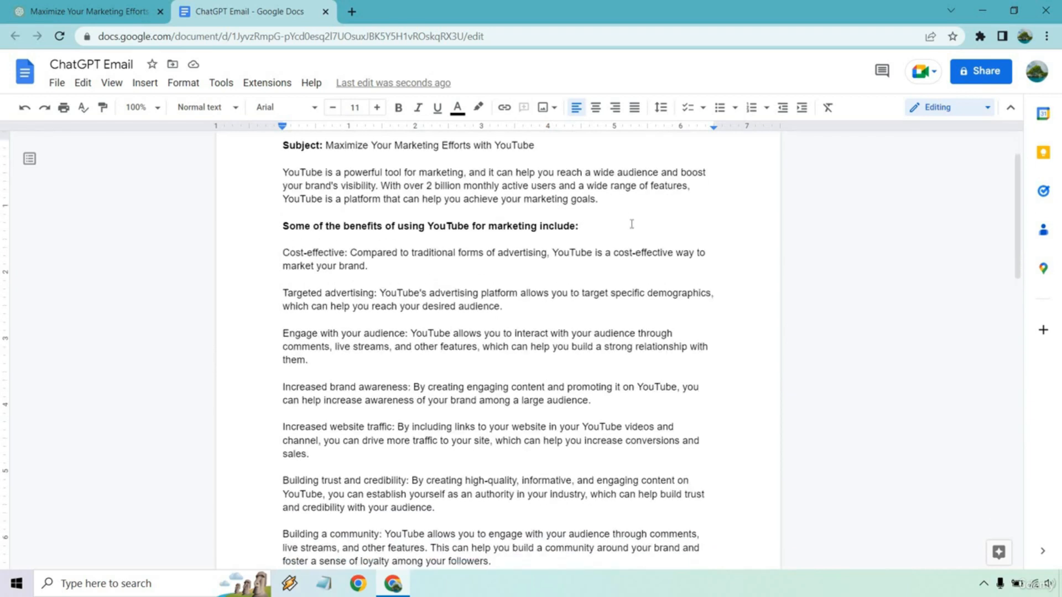
scroll(629, 227, "up", 2)
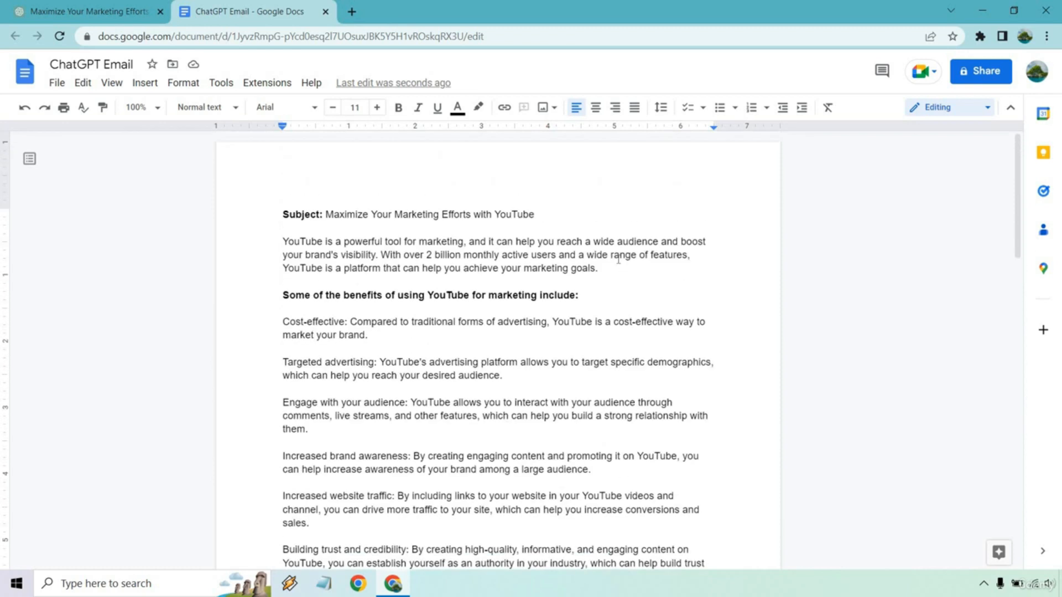
left_click_drag(615, 259, 442, 258)
left_click(547, 267)
left_click_drag(602, 268, 280, 242)
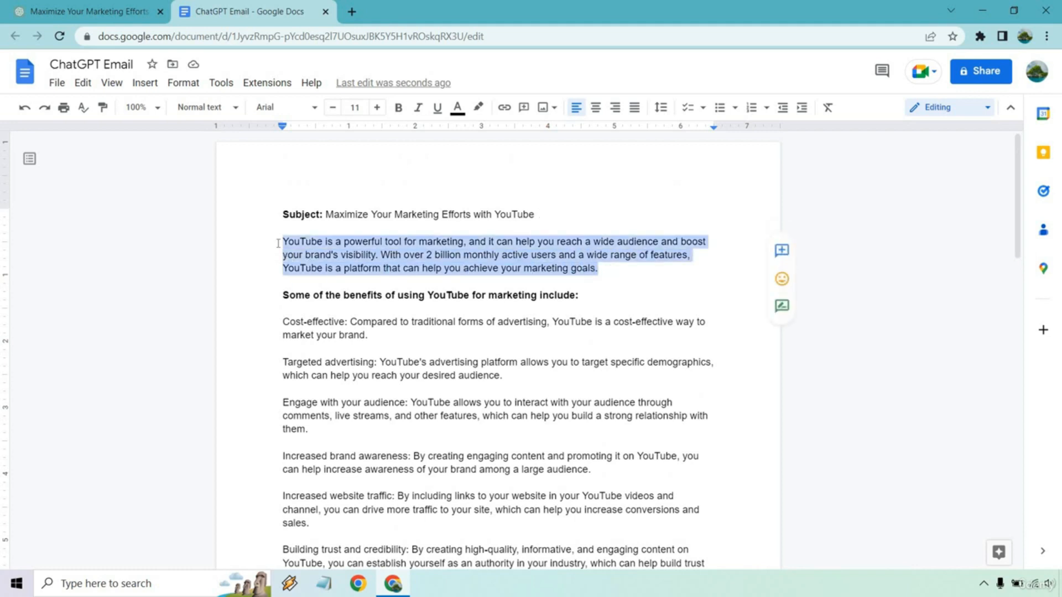
left_click(621, 267)
scroll(621, 267, "down", 1)
scroll(621, 266, "down", 8)
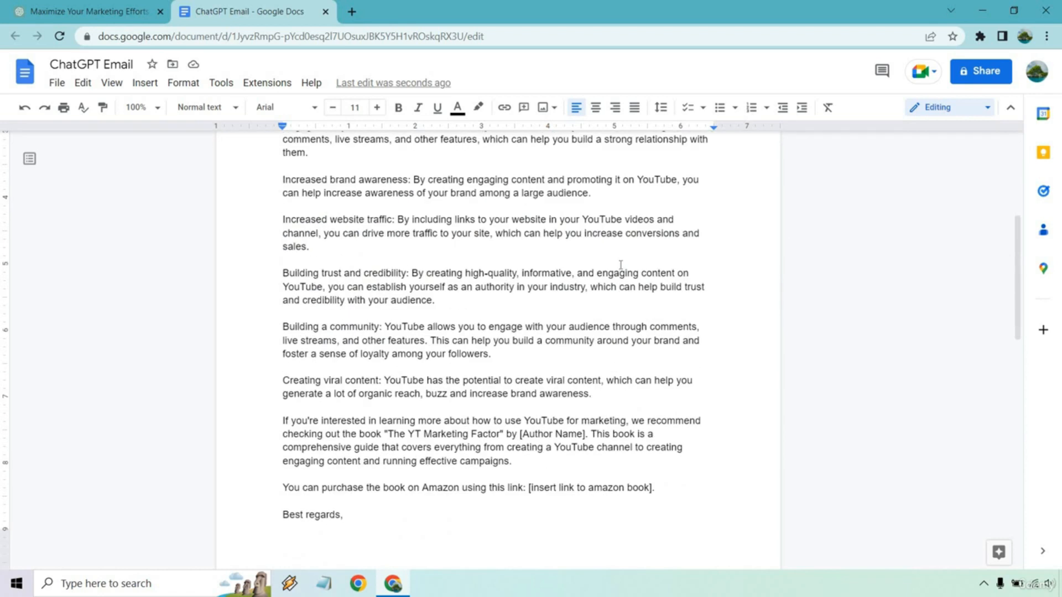
scroll(621, 267, "up", 9)
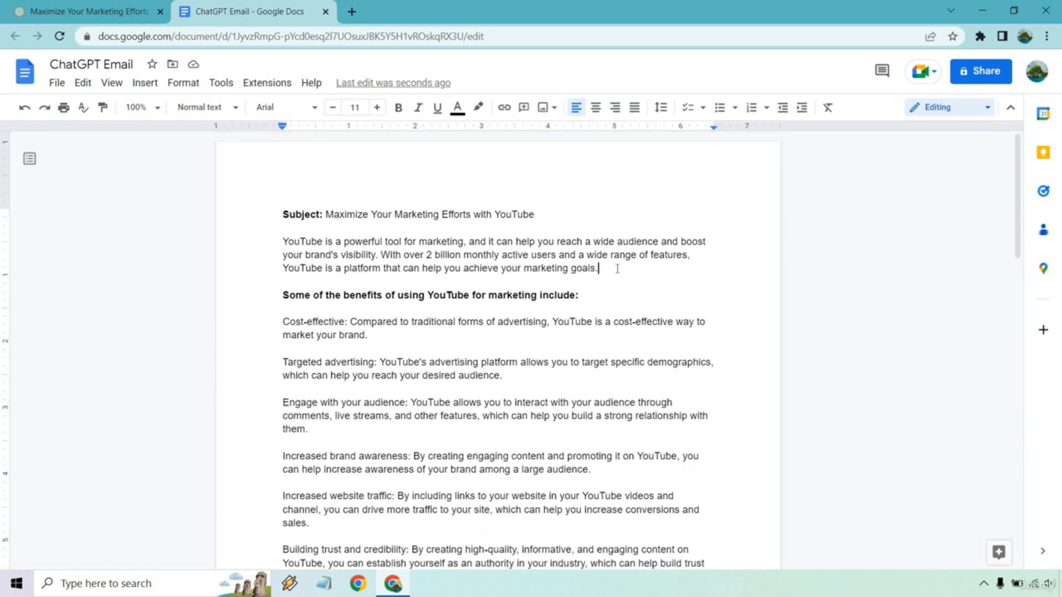
Switch to the ChatGPT conversation and go back up to the earlier responses on YouTube marketing
left_click(89, 11)
left_click(950, 331)
scroll(950, 331, "up", 15)
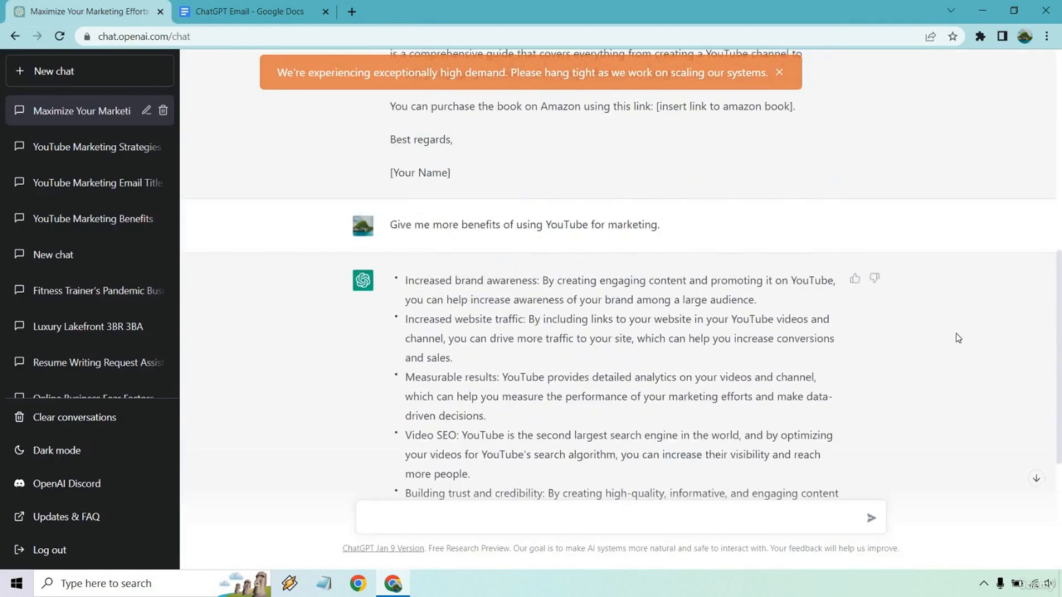